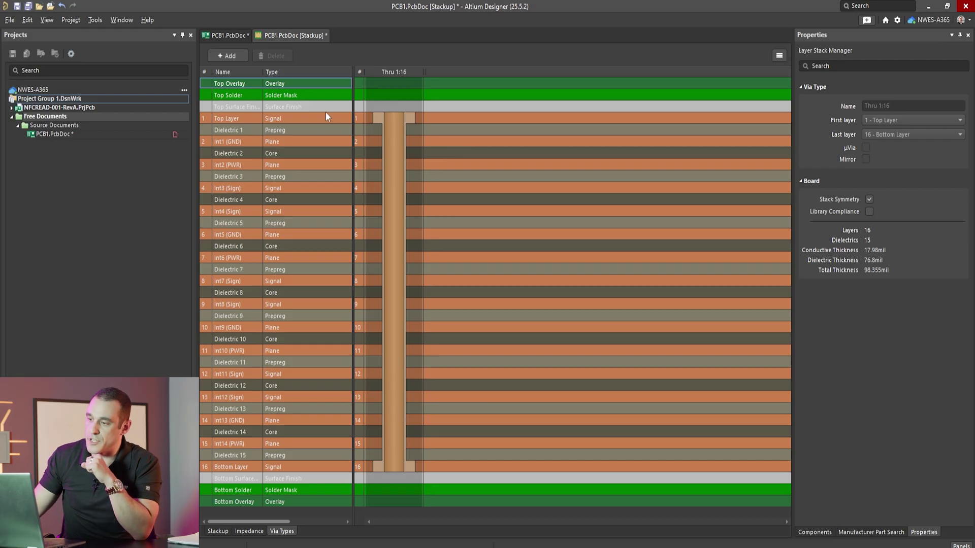
Add two via types and end the second one at 3 - Int2 (PWR), making Blind 1:3.
{"action": "left_click", "coordinate": [228, 56]}
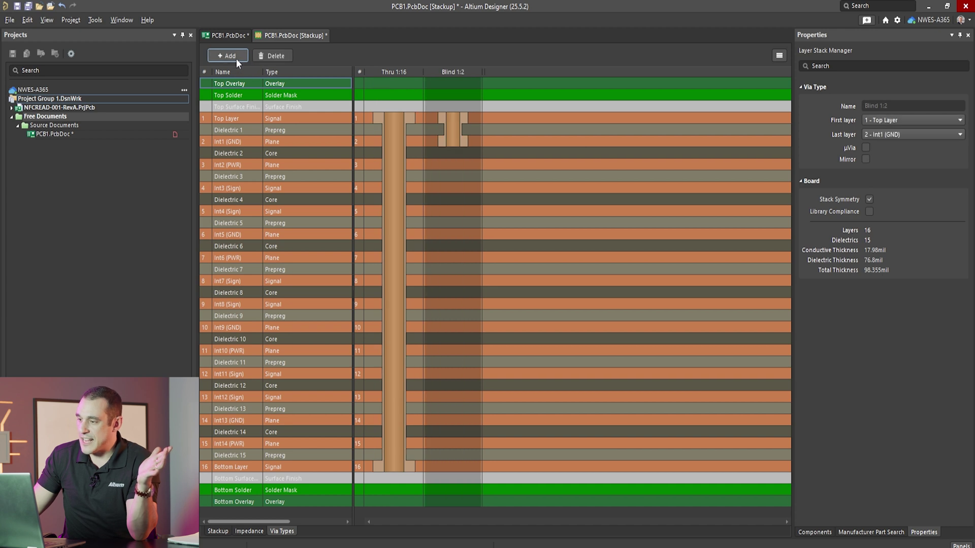
{"action": "left_click", "coordinate": [236, 58]}
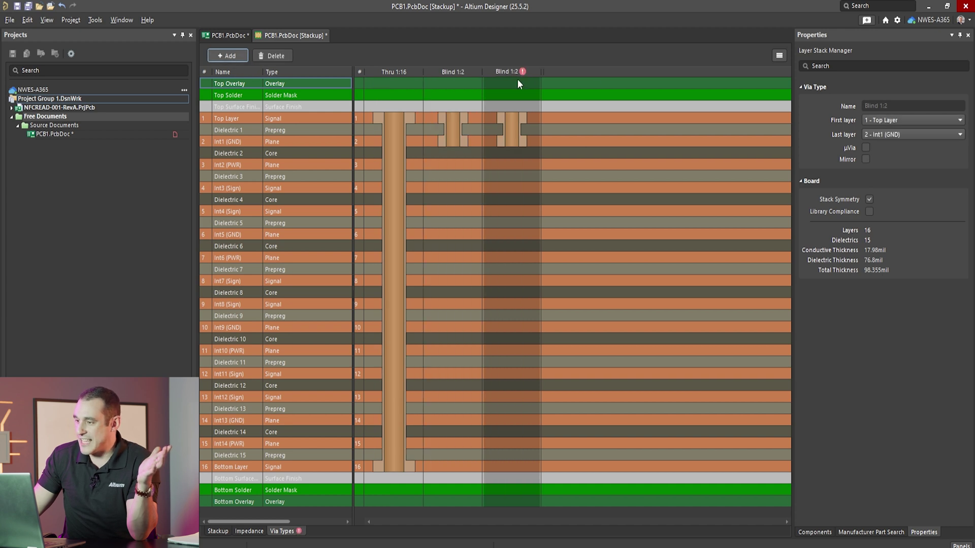
{"action": "left_click", "coordinate": [888, 136]}
{"action": "left_click", "coordinate": [883, 156]}
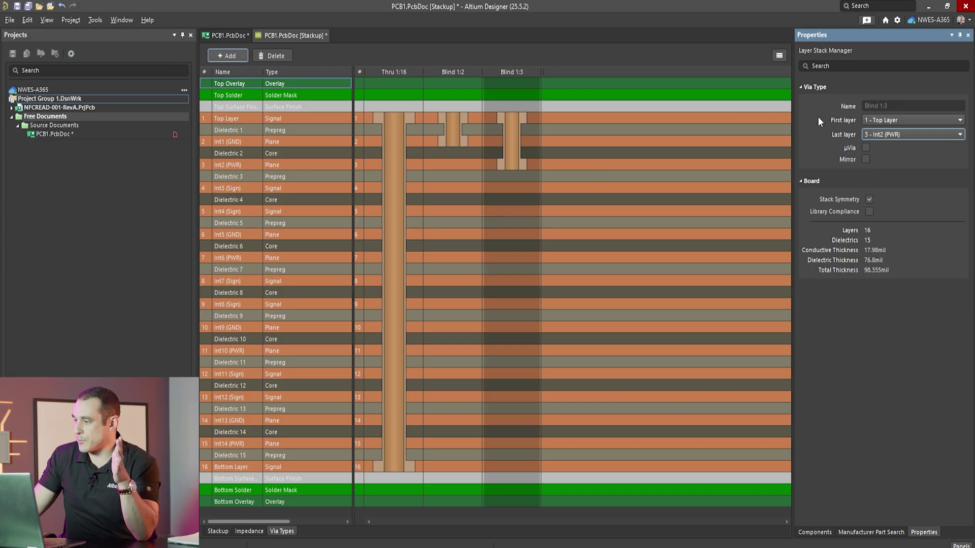
Extend the blind via to 6 - Int5 (GND) and add a Buried 5:3 via from Int4 (Sign) to Int2 (PWR).
{"action": "left_click", "coordinate": [922, 135]}
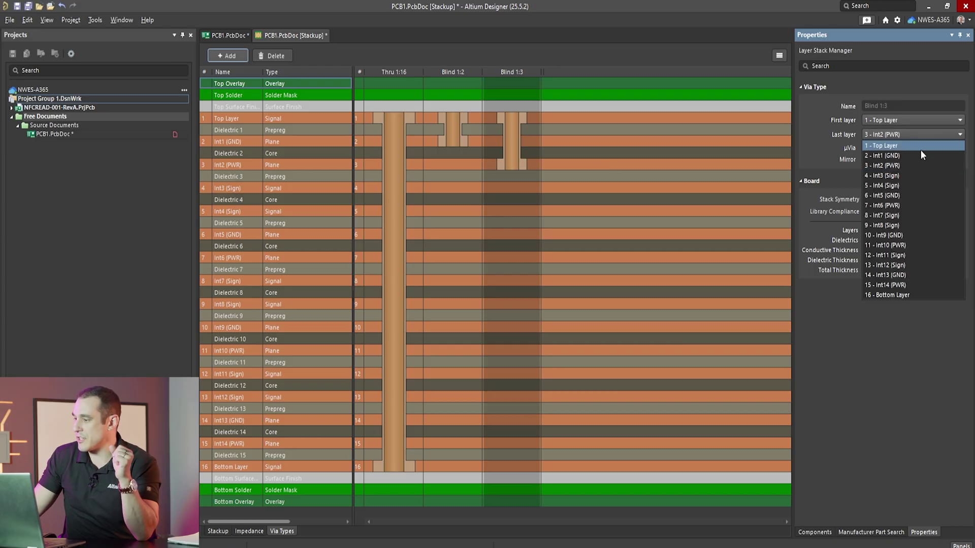
{"action": "left_click", "coordinate": [910, 195]}
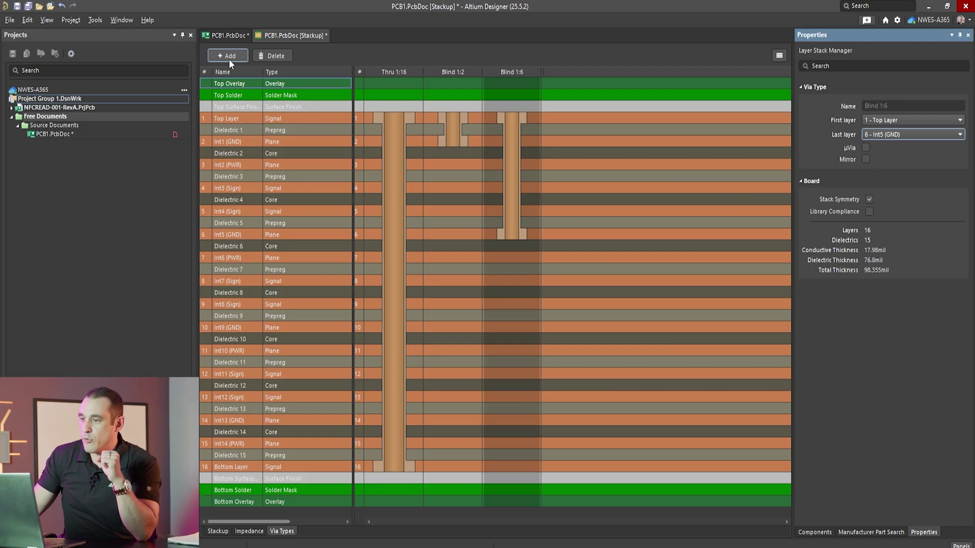
{"action": "left_click", "coordinate": [358, 63]}
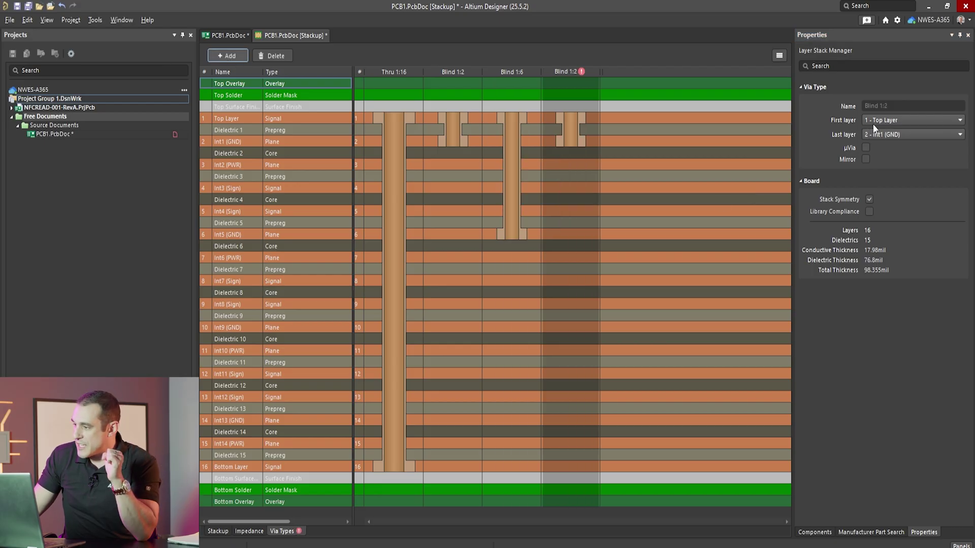
{"action": "left_click", "coordinate": [873, 124]}
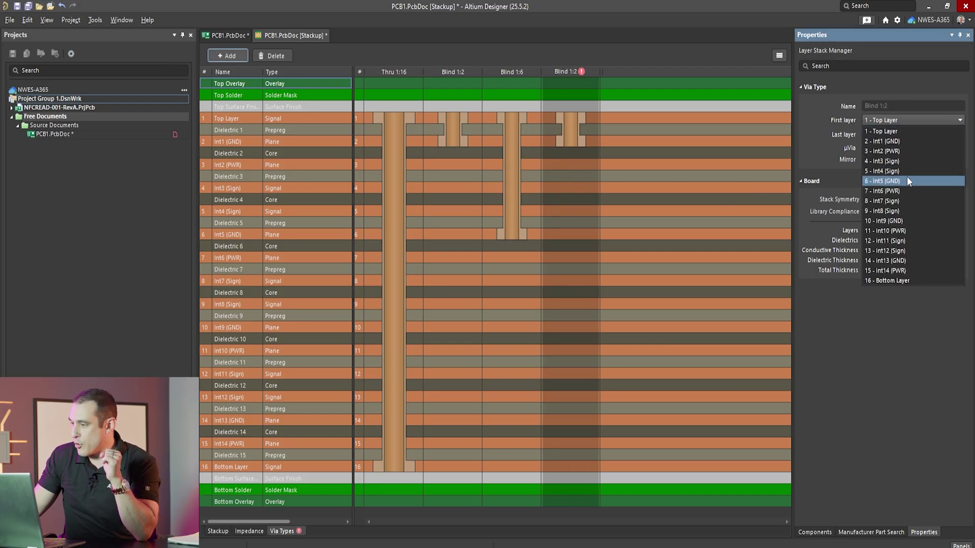
{"action": "left_click", "coordinate": [908, 171]}
{"action": "left_click", "coordinate": [907, 134]}
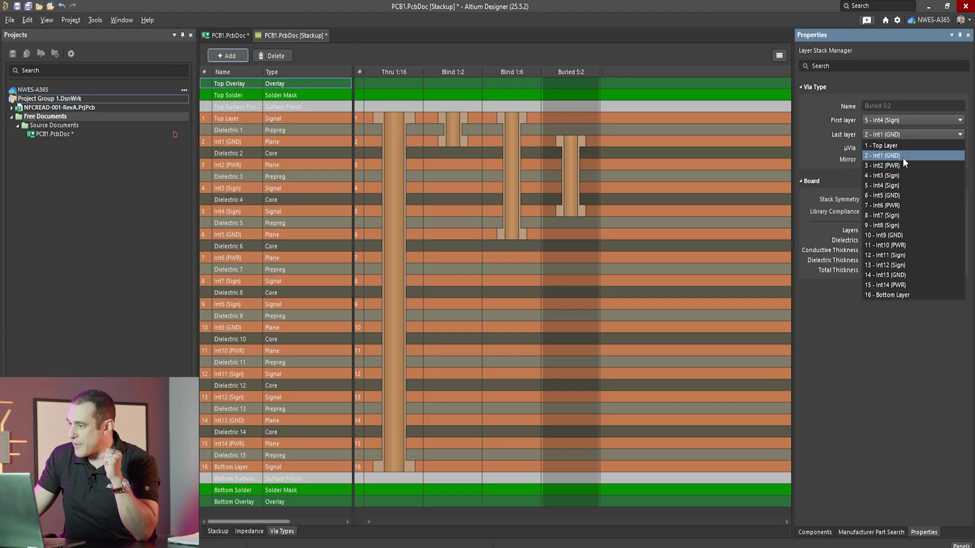
{"action": "left_click", "coordinate": [902, 165]}
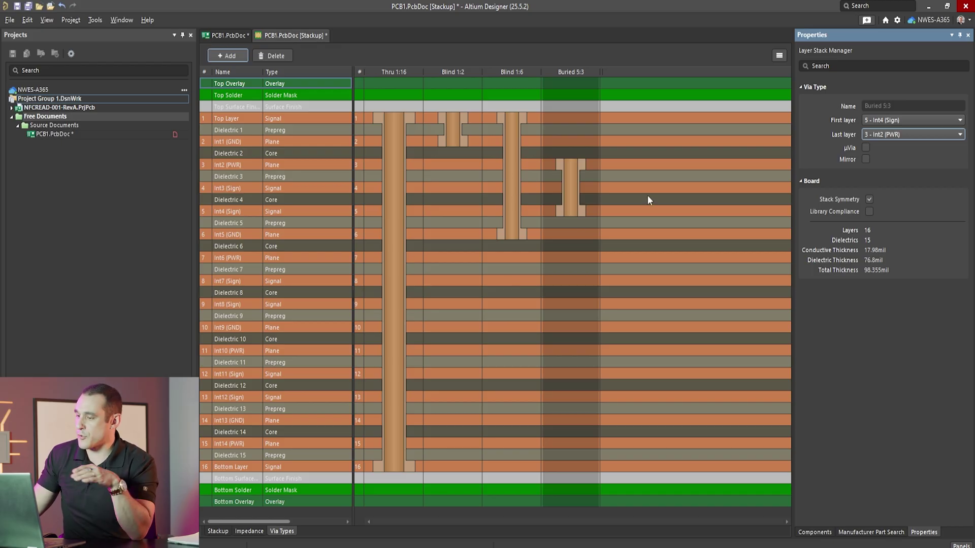
Try ending the buried via at Int1 (GND), revert to Int2 (PWR), and add a fifth via type.
{"action": "left_click", "coordinate": [890, 135]}
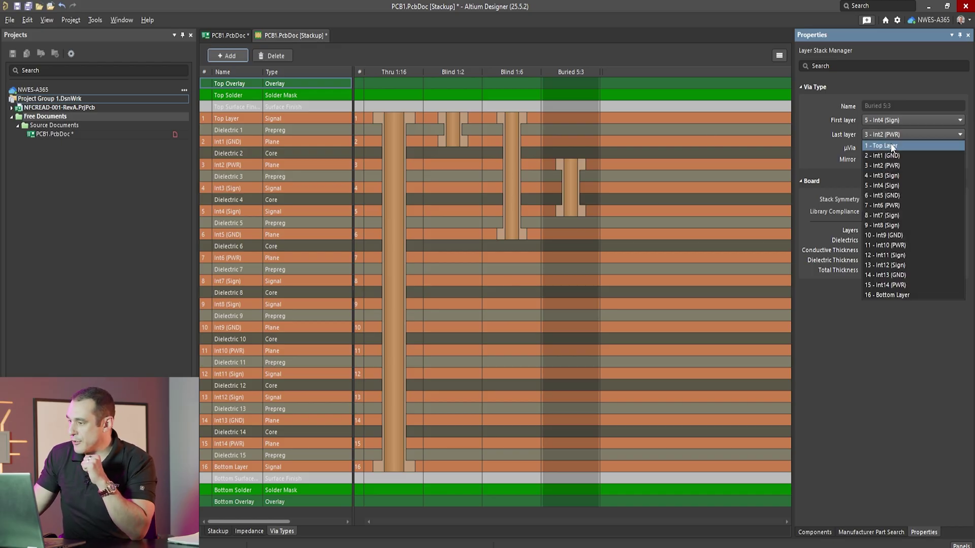
{"action": "left_click", "coordinate": [893, 153]}
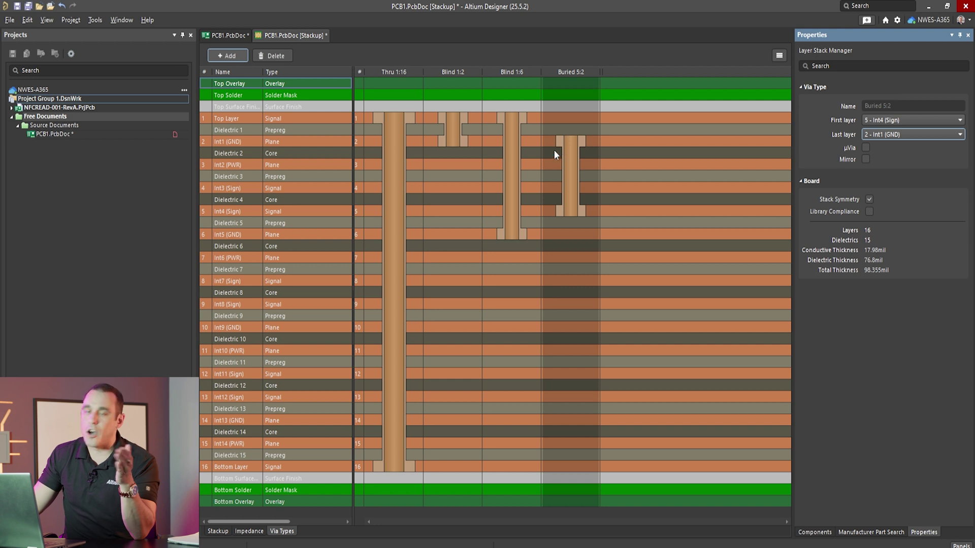
{"action": "left_click", "coordinate": [905, 135]}
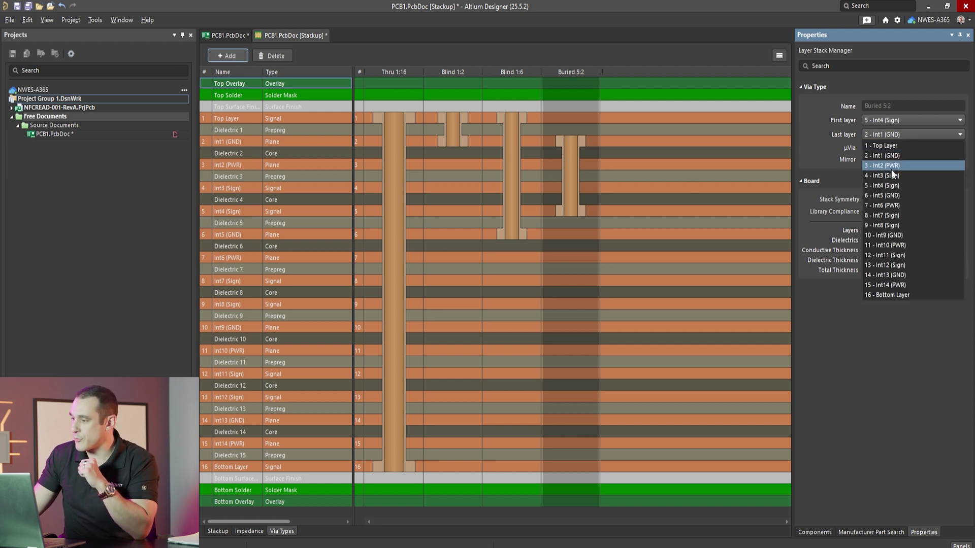
{"action": "left_click", "coordinate": [891, 167]}
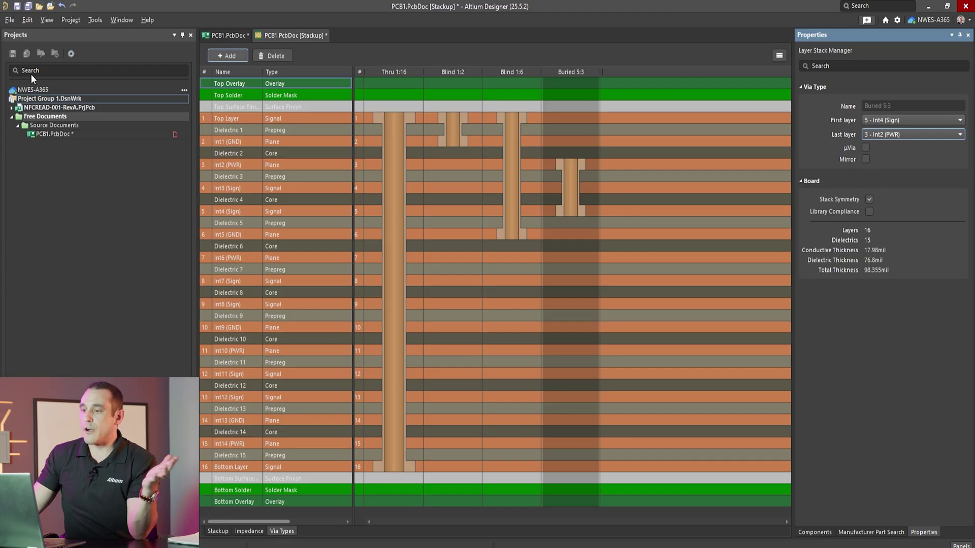
{"action": "left_click", "coordinate": [237, 55]}
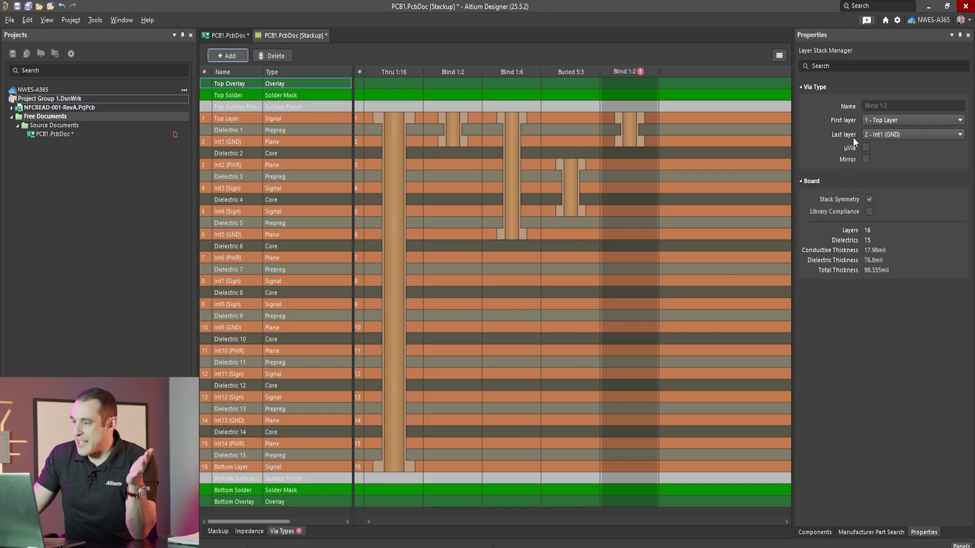
Span the fifth via from 7 - Int6 (PWR) to 11 - Int10 (PWR), making Buried 7:11.
{"action": "left_click", "coordinate": [935, 120]}
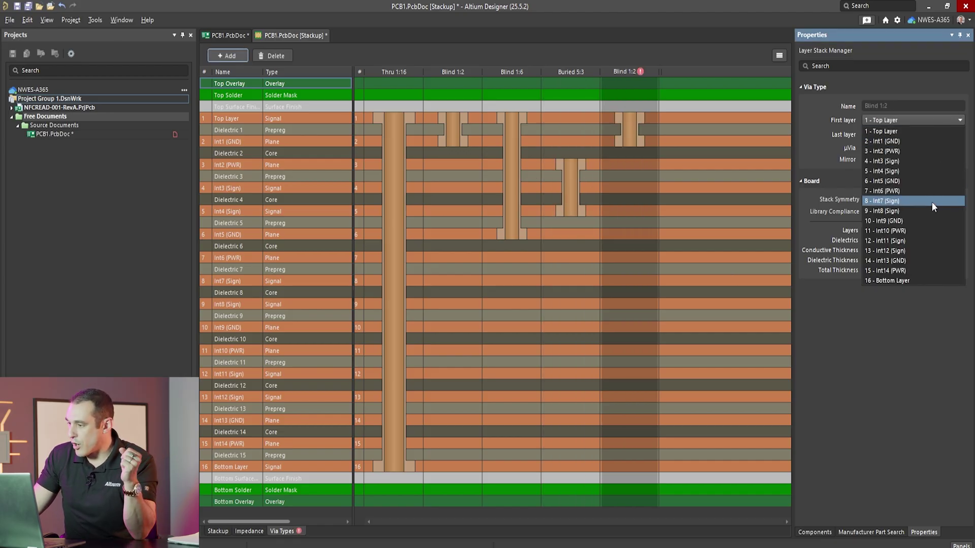
{"action": "left_click", "coordinate": [921, 191]}
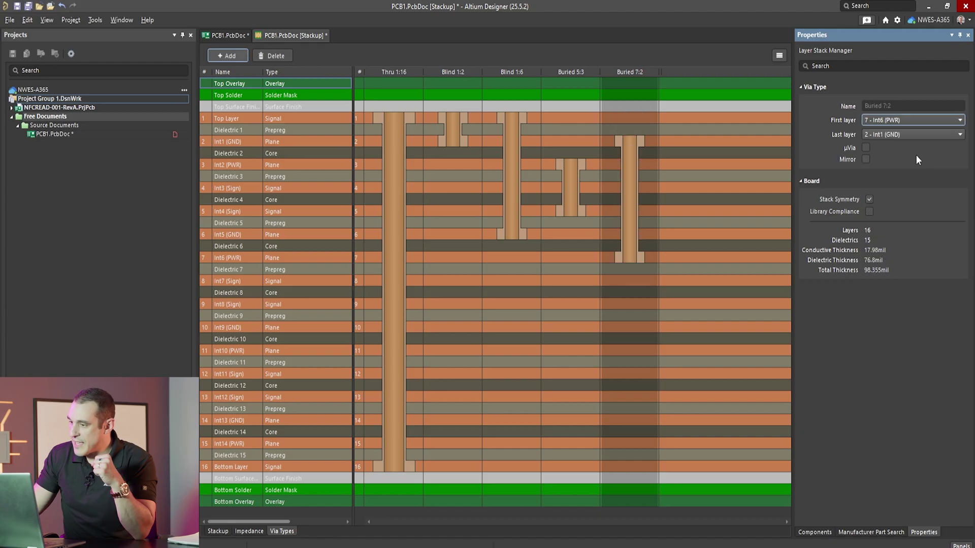
{"action": "left_click", "coordinate": [913, 133]}
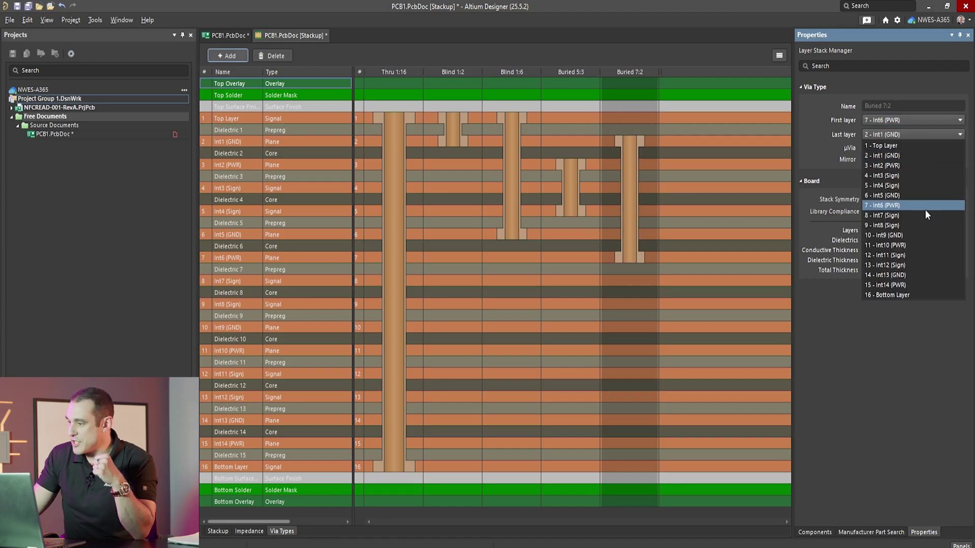
{"action": "left_click", "coordinate": [919, 246]}
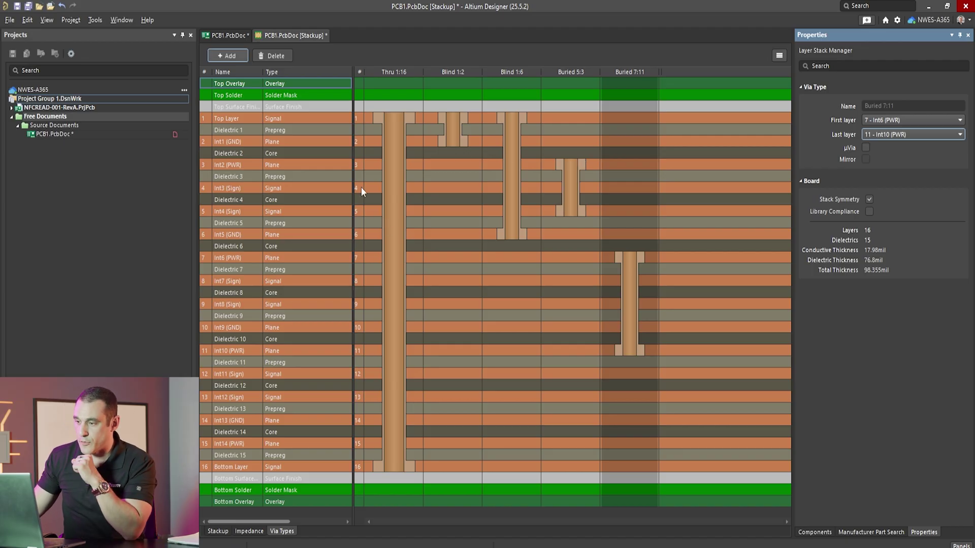
Change Dielectric 2 to Prepreg, the next dielectric to Core, and the following one to Prepreg.
{"action": "left_click", "coordinate": [339, 153]}
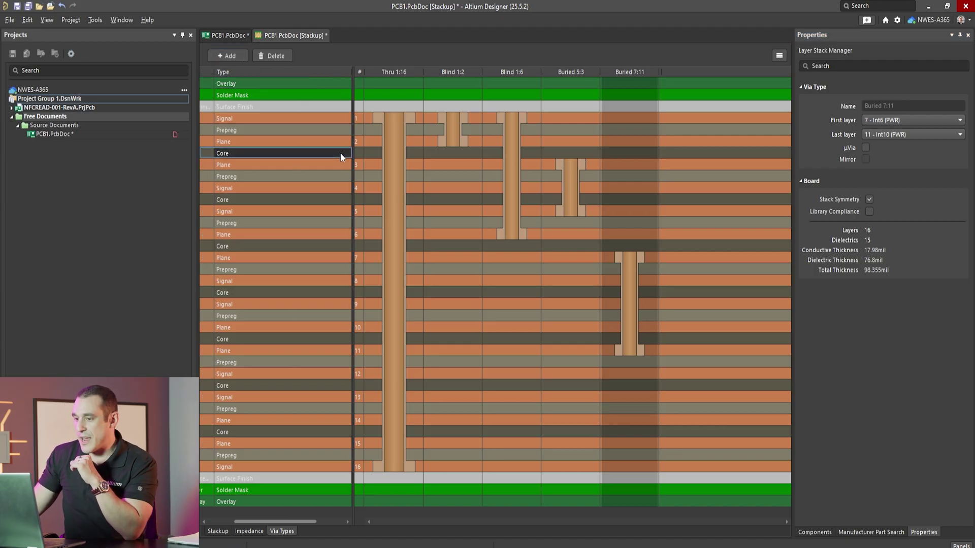
{"action": "left_click", "coordinate": [347, 153]}
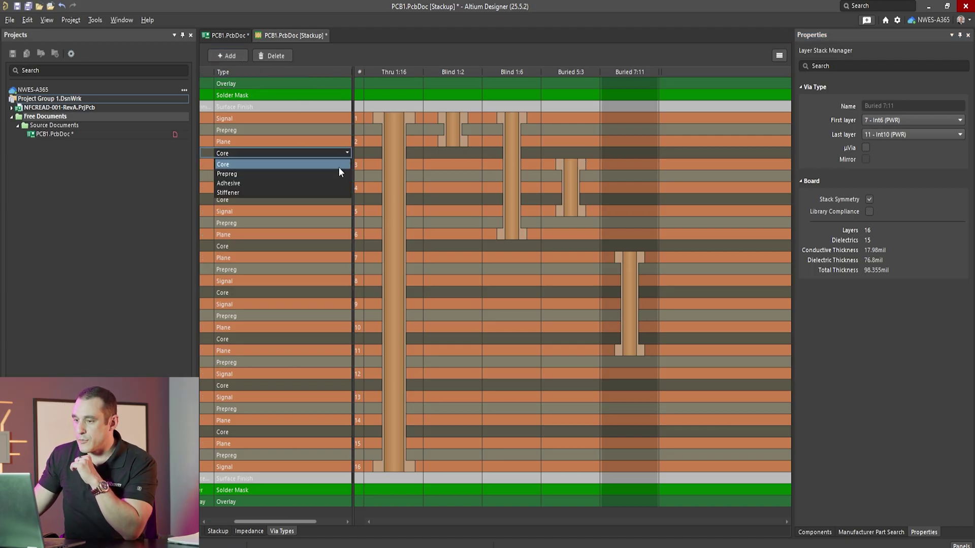
{"action": "left_click", "coordinate": [339, 173]}
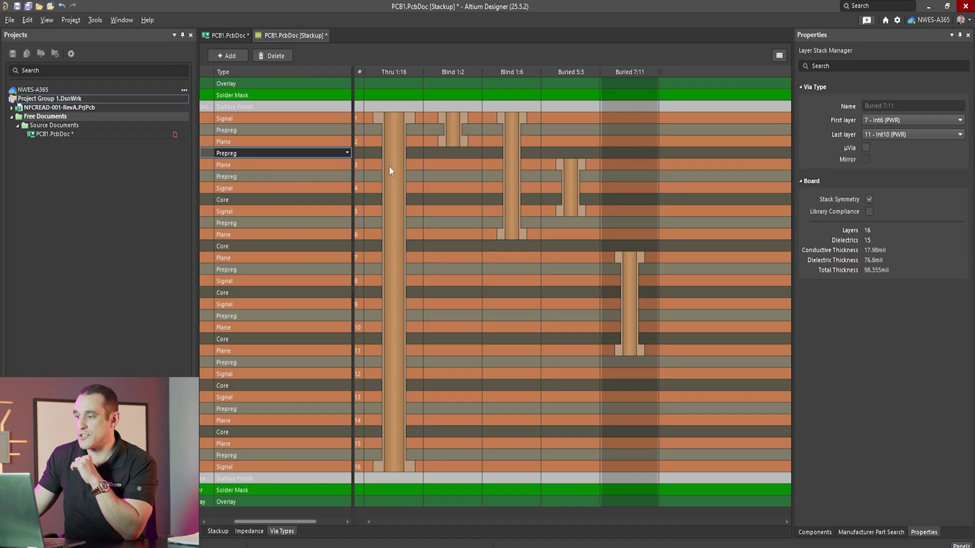
{"action": "left_click", "coordinate": [338, 177]}
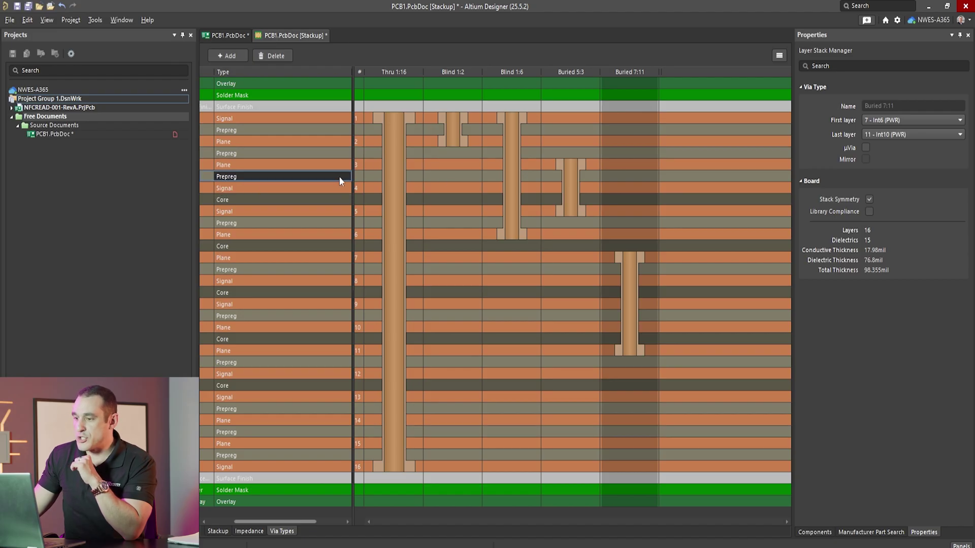
{"action": "left_click", "coordinate": [341, 176]}
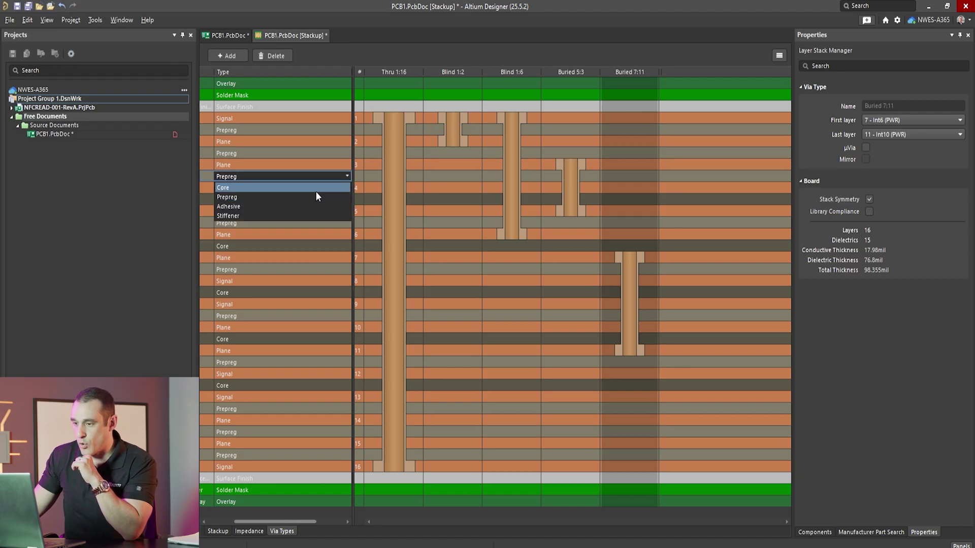
{"action": "left_click", "coordinate": [316, 189]}
{"action": "left_click", "coordinate": [345, 199]}
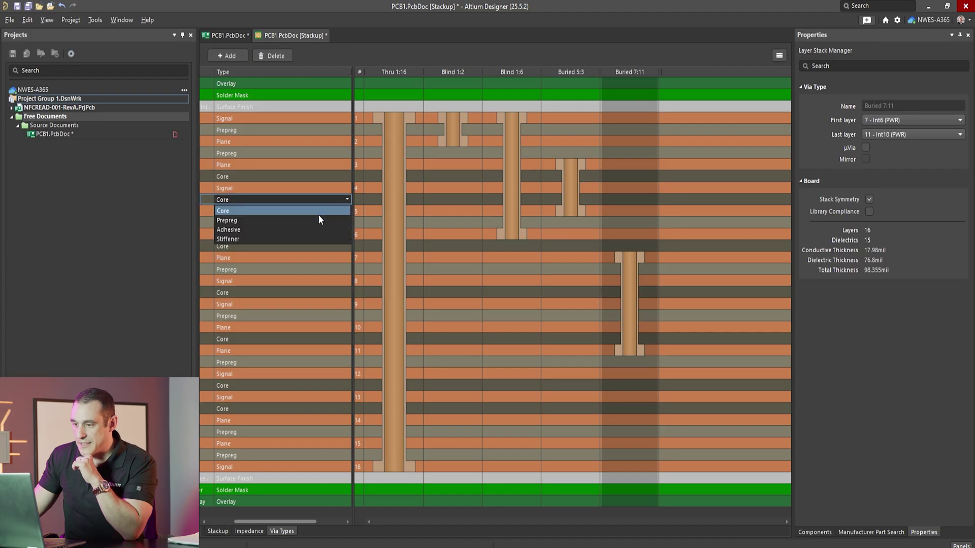
{"action": "left_click", "coordinate": [311, 222]}
{"action": "left_click", "coordinate": [587, 222]}
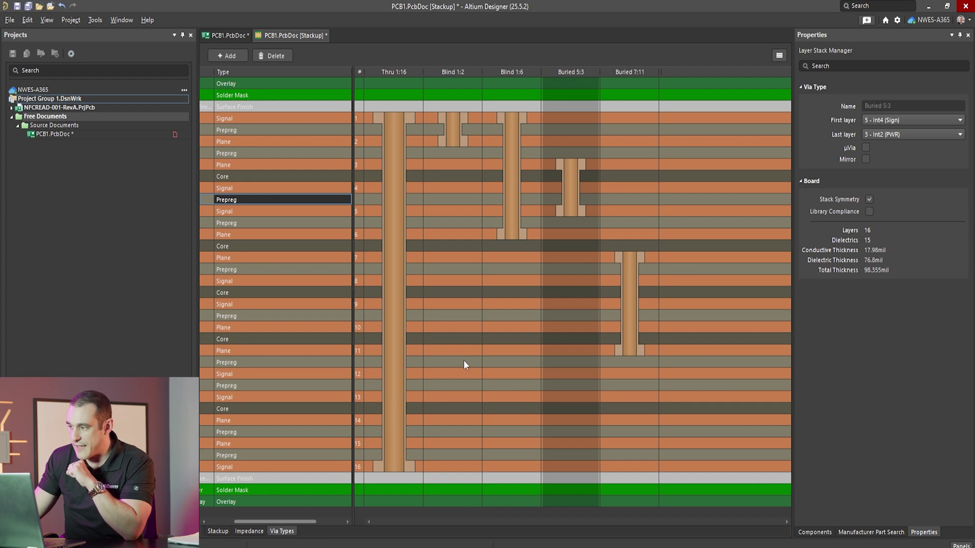
Change a lower Core dielectric to Prepreg; the dielectric above briefly becomes Core, then reverts to Prepreg.
{"action": "left_click", "coordinate": [346, 244]}
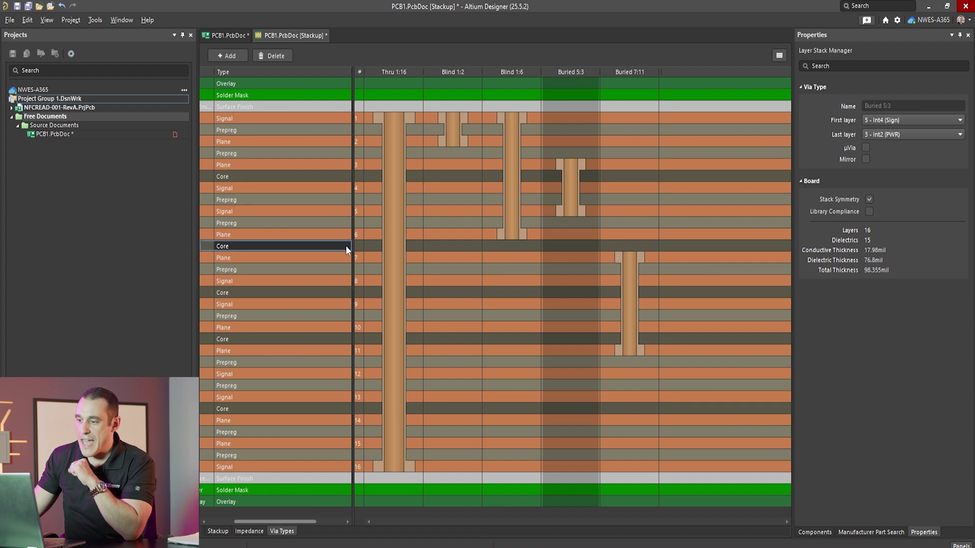
{"action": "left_click", "coordinate": [345, 246]}
{"action": "left_click", "coordinate": [327, 262]}
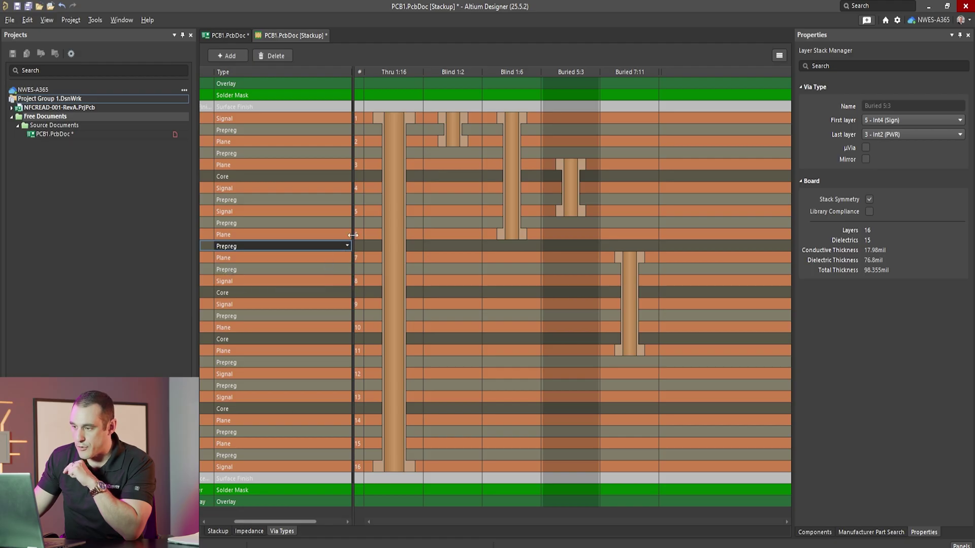
{"action": "left_click", "coordinate": [346, 223]}
{"action": "left_click", "coordinate": [347, 224]}
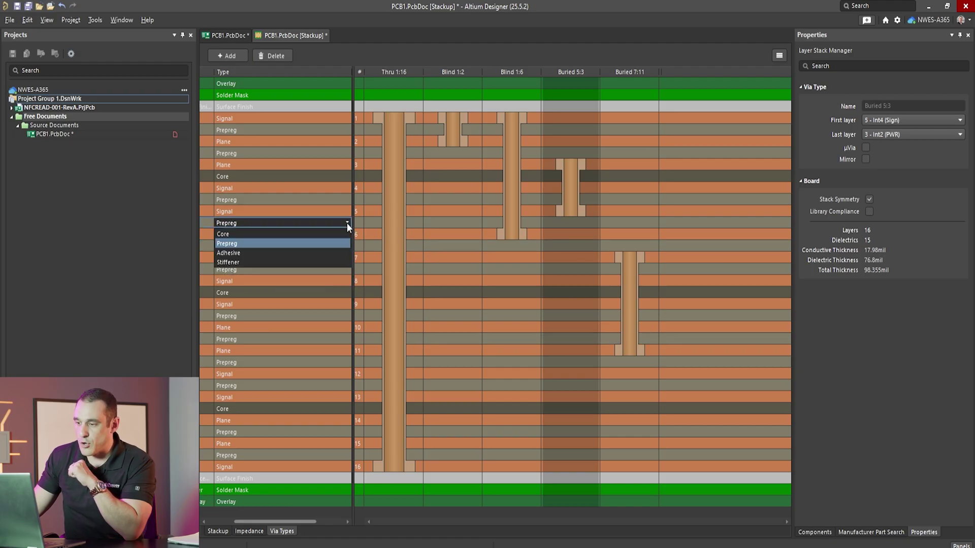
{"action": "left_click", "coordinate": [330, 235]}
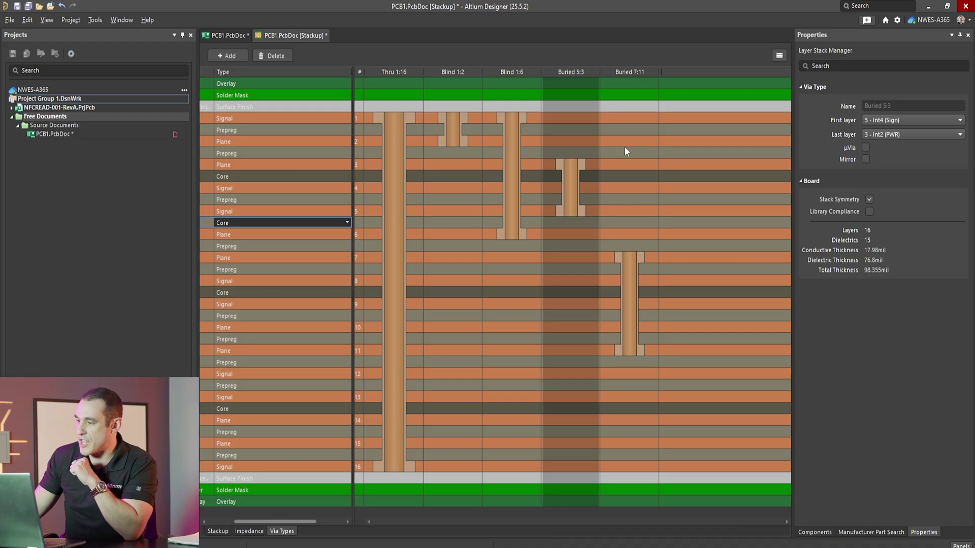
{"action": "left_click", "coordinate": [346, 222]}
{"action": "left_click", "coordinate": [326, 244]}
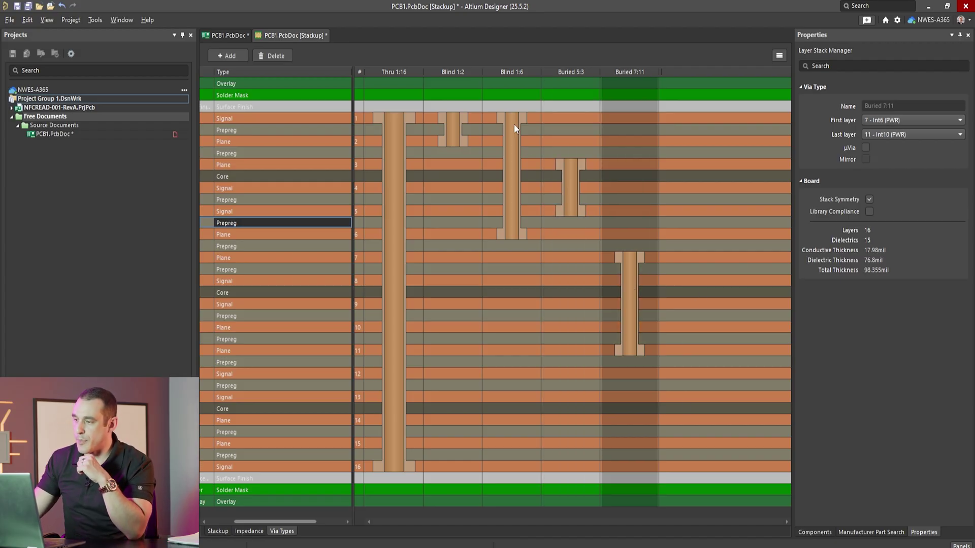
Mirror Blind 1:2, Blind 1:6 and Buried 5:3 to create 16:15, 16:11 and 12:14.
{"action": "left_click", "coordinate": [449, 135]}
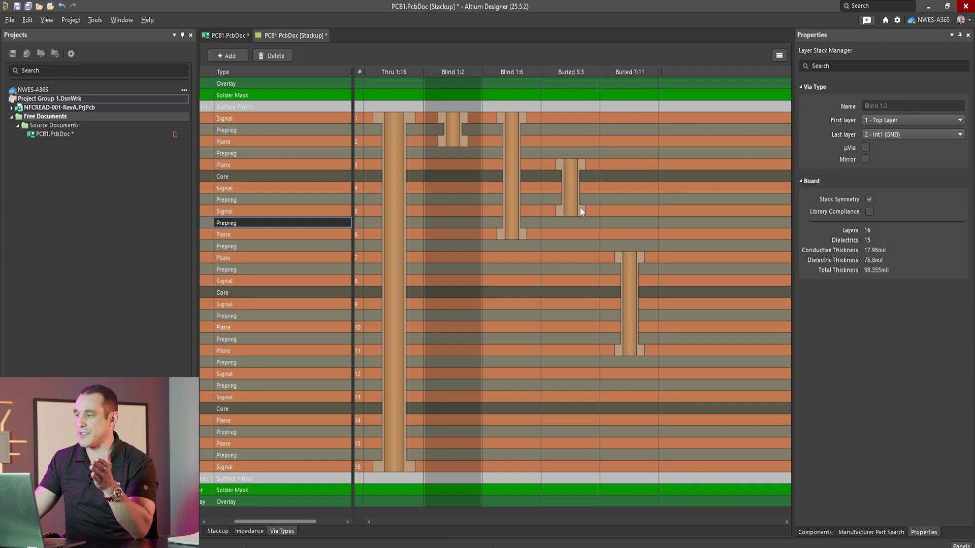
{"action": "left_click", "coordinate": [867, 159]}
{"action": "left_click", "coordinate": [533, 171]}
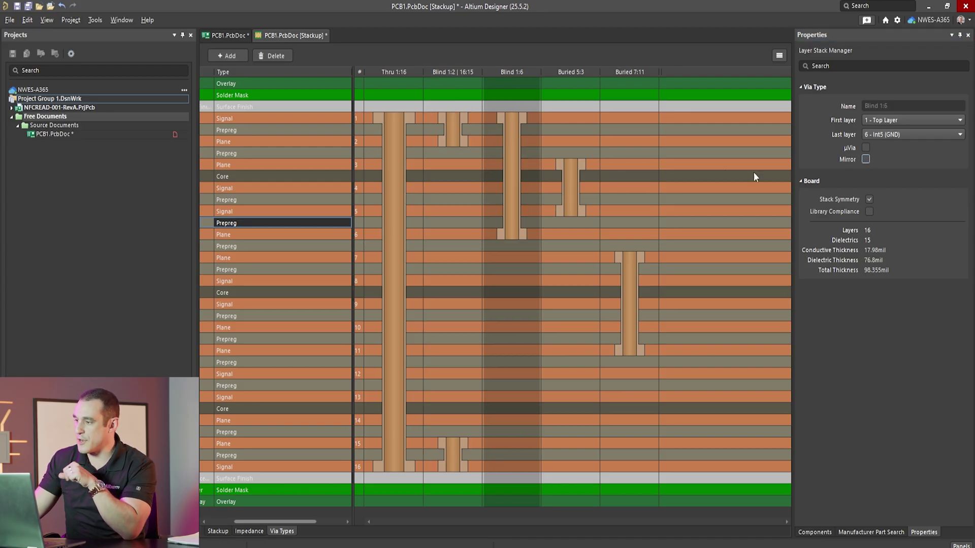
{"action": "left_click", "coordinate": [865, 161]}
{"action": "left_click", "coordinate": [593, 183]}
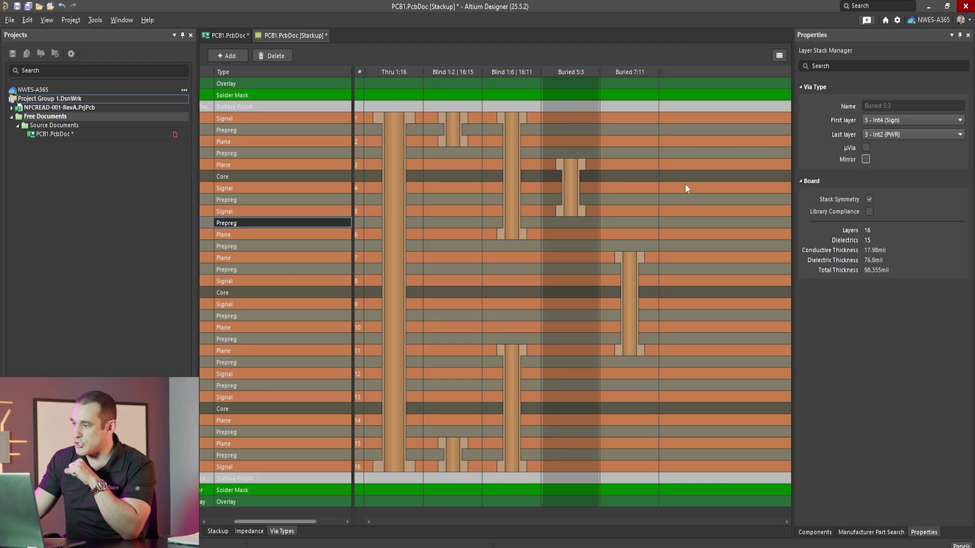
{"action": "left_click", "coordinate": [866, 159]}
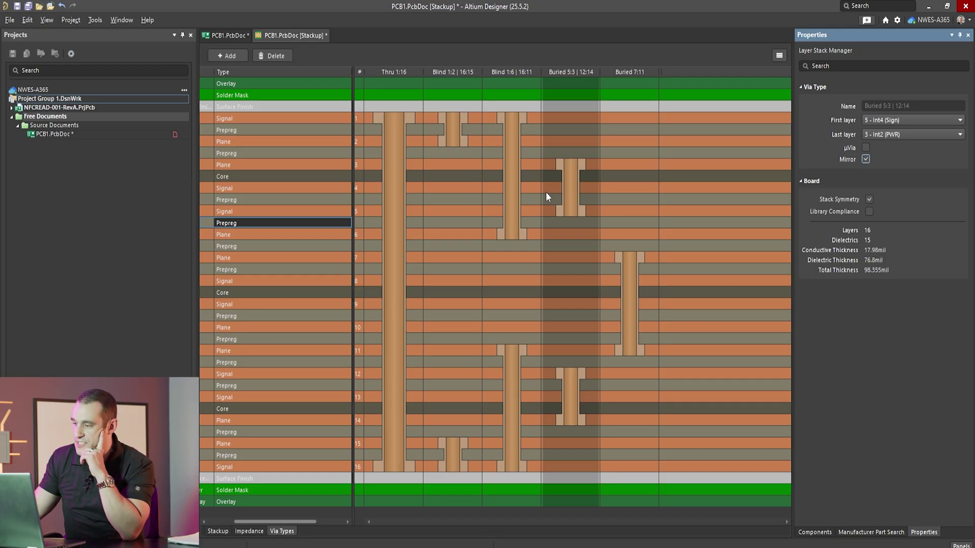
{"action": "left_click", "coordinate": [630, 294]}
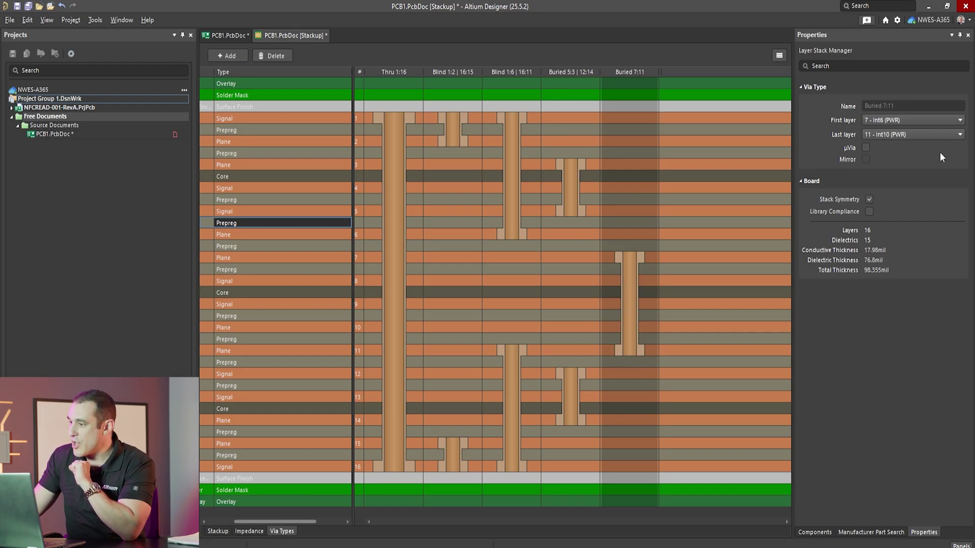
End Buried 7:11 at 10 - Int9 (GND), making Buried 7:10, and reveal the Name column.
{"action": "left_click", "coordinate": [939, 133]}
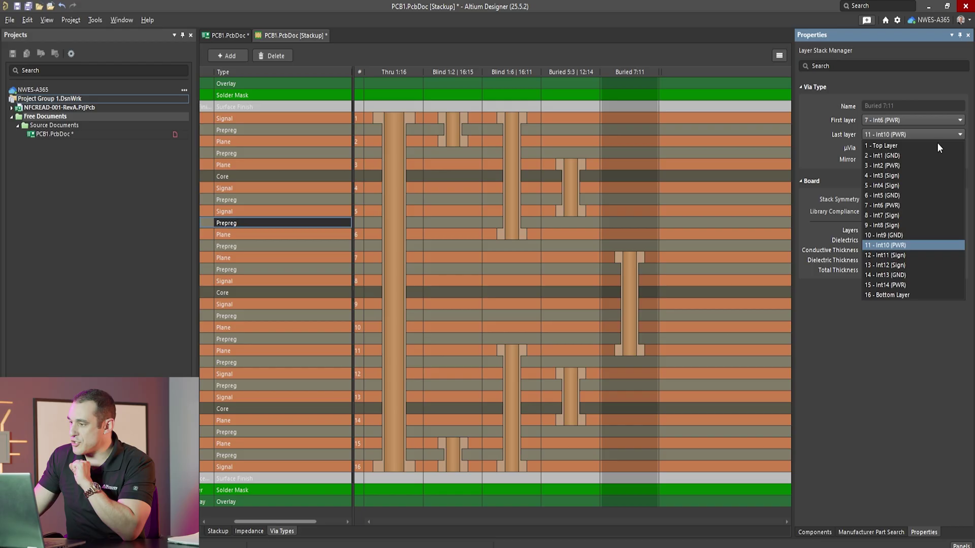
{"action": "left_click", "coordinate": [919, 238]}
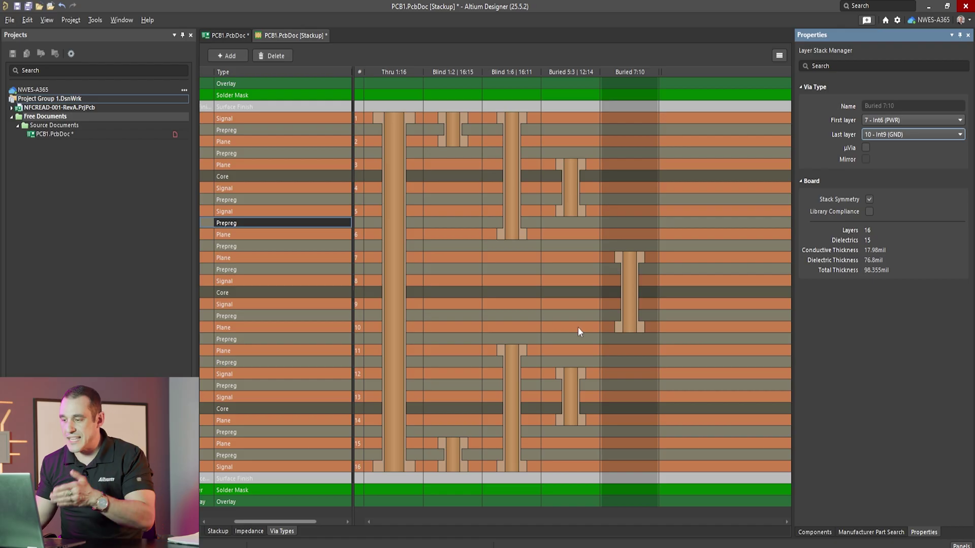
{"action": "scroll", "coordinate": [279, 522], "scroll_direction": "left", "scroll_amount": 2}
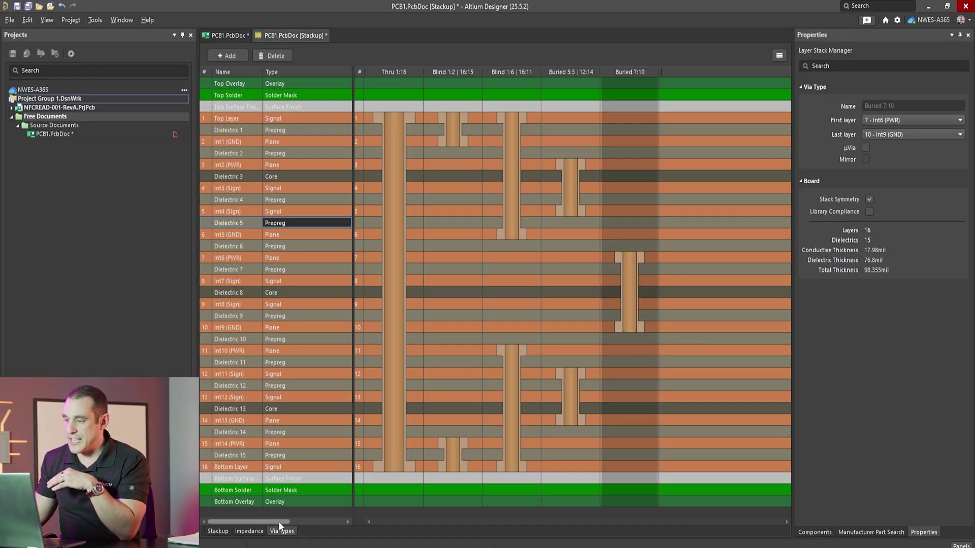